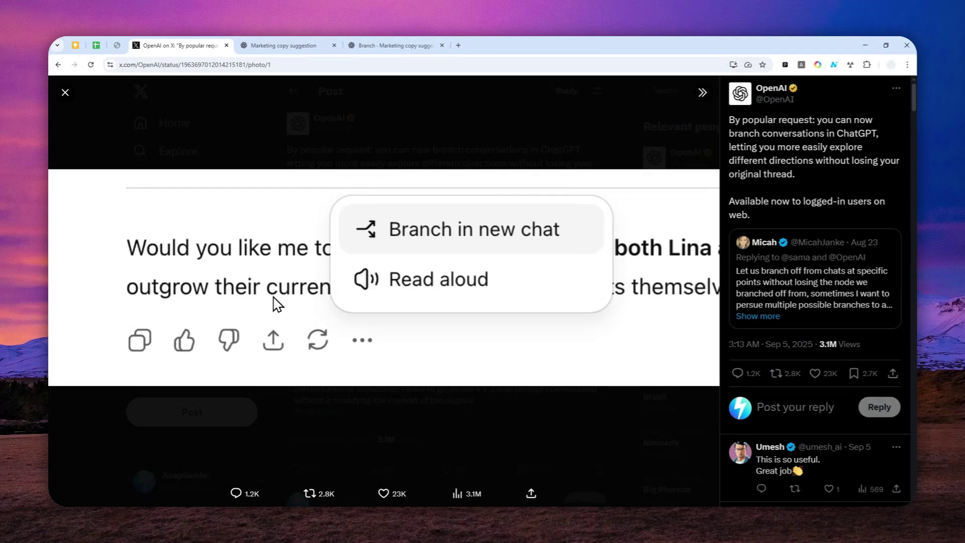
# Step: Close the enlarged photo to return to OpenAI's conversation-branching announcement post on X
pyautogui.click(65, 92)
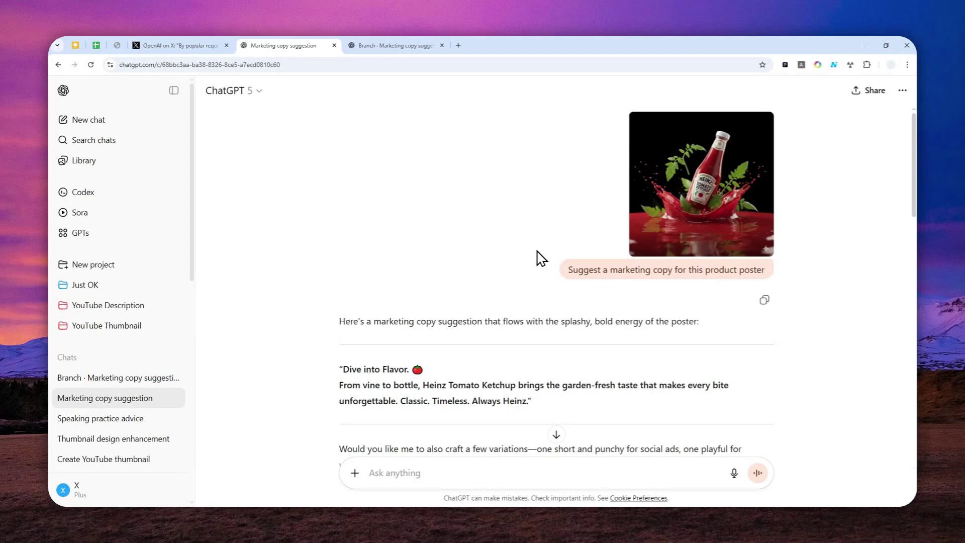
# Step: Highlight both user prompts in the ketchup poster chat, then scroll back to the top
pyautogui.moveTo(569, 271); pyautogui.dragTo(645, 278)
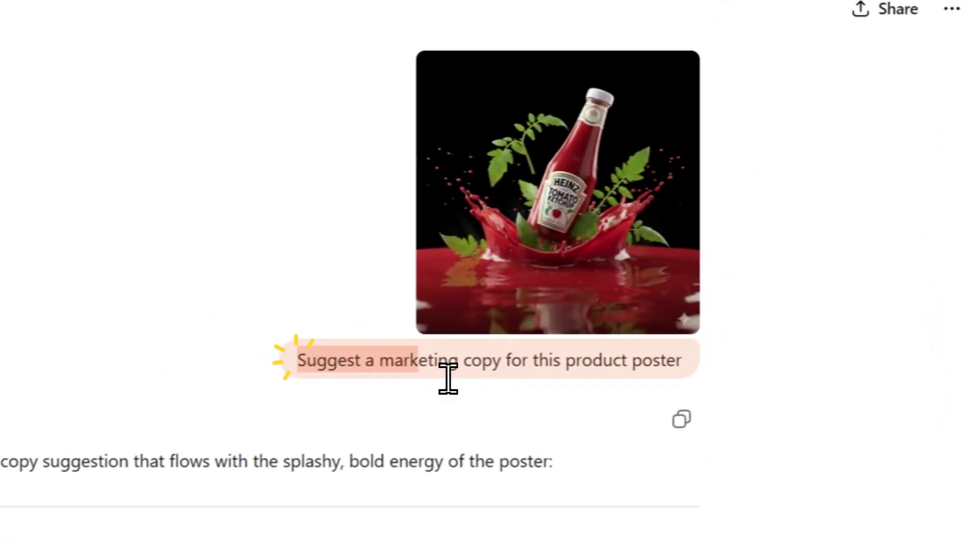
pyautogui.moveTo(447, 378); pyautogui.dragTo(701, 383)
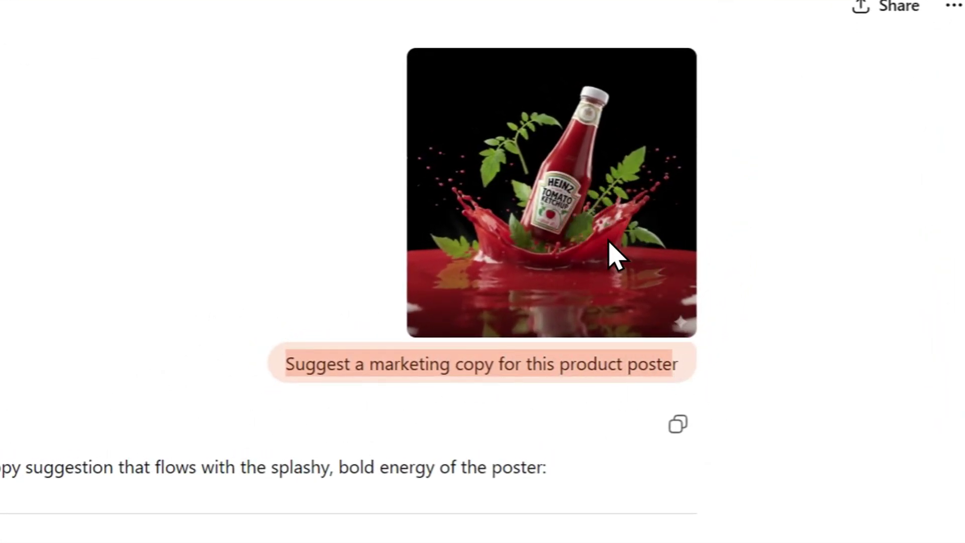
pyautogui.scroll(-4, 201, 246)
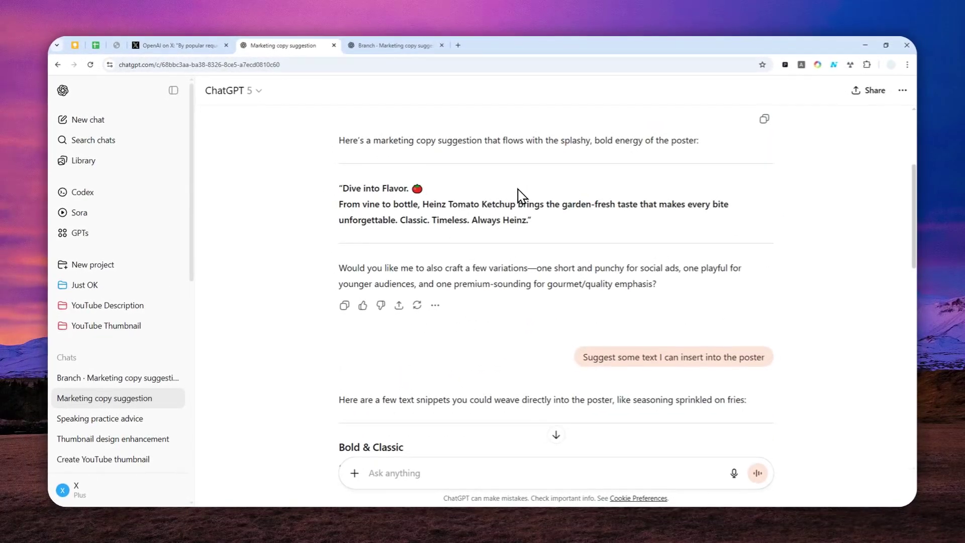
pyautogui.scroll(-3, 522, 201)
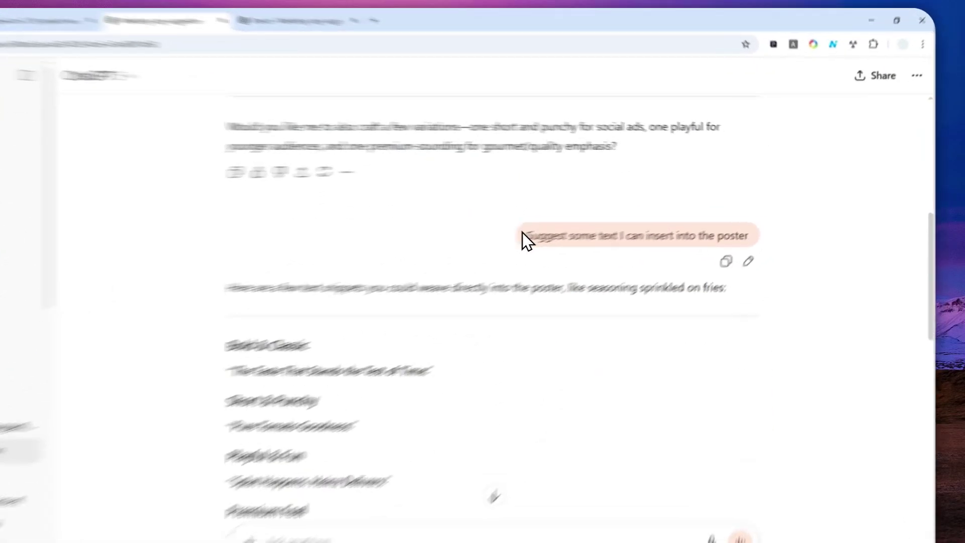
pyautogui.moveTo(583, 221); pyautogui.dragTo(691, 222)
pyautogui.moveTo(544, 289); pyautogui.dragTo(700, 274)
pyautogui.scroll(10, 482, 382)
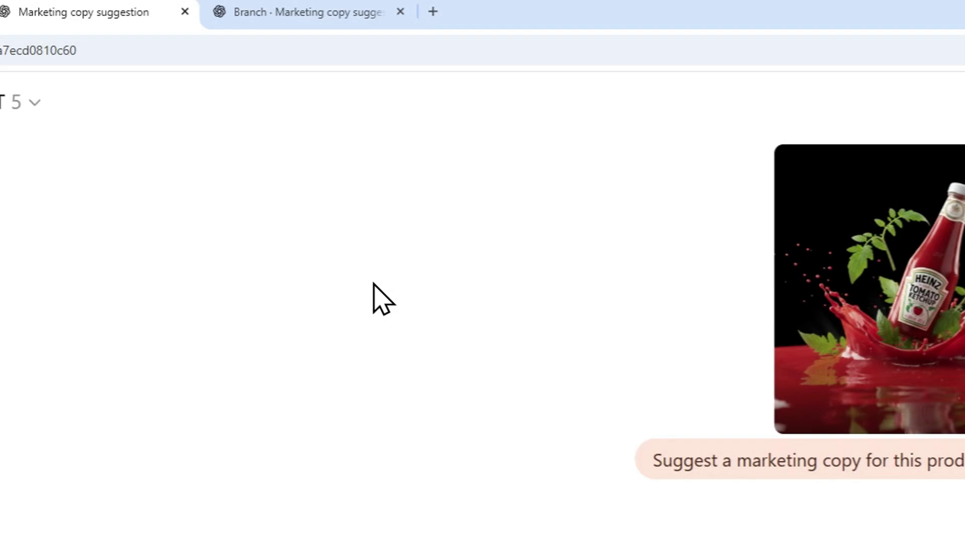
# Step: Compare the original and branched marketing chats, ending on the branch with 'Splash into tasty trouble!'
pyautogui.click(271, 11)
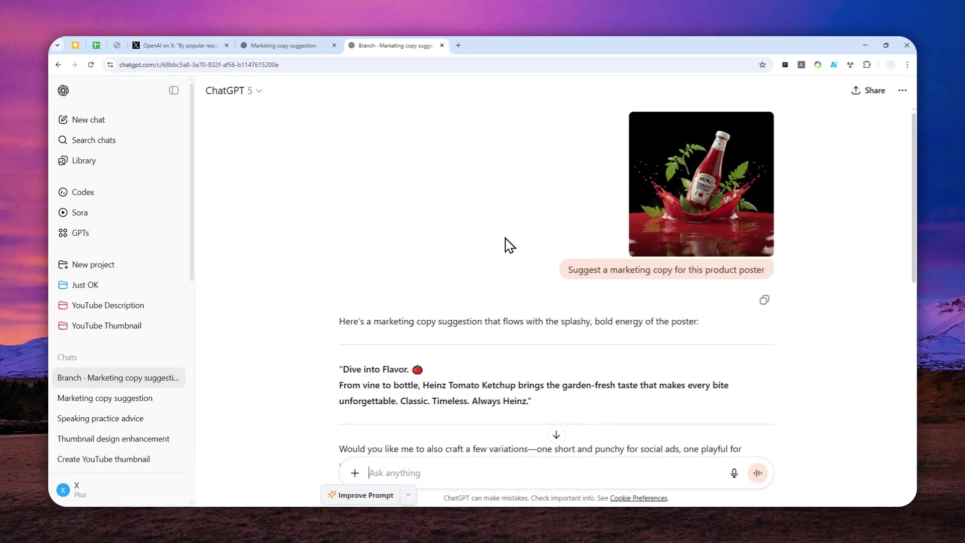
pyautogui.scroll(-6, 517, 215)
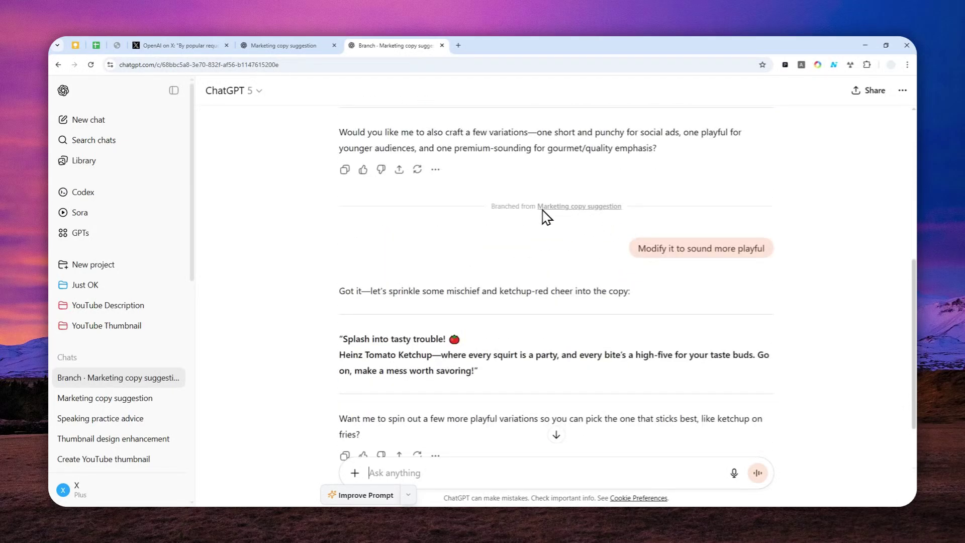
pyautogui.click(307, 44)
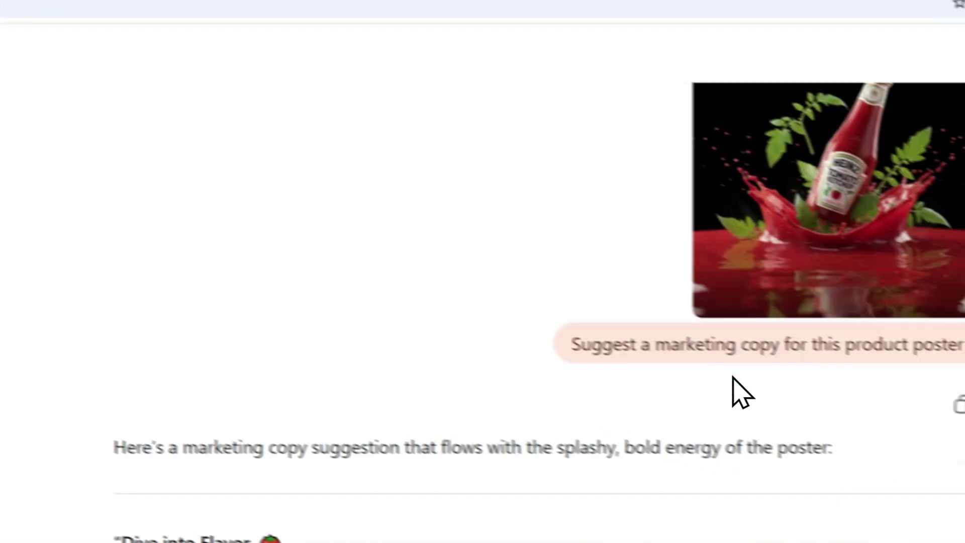
pyautogui.scroll(-5, 637, 256)
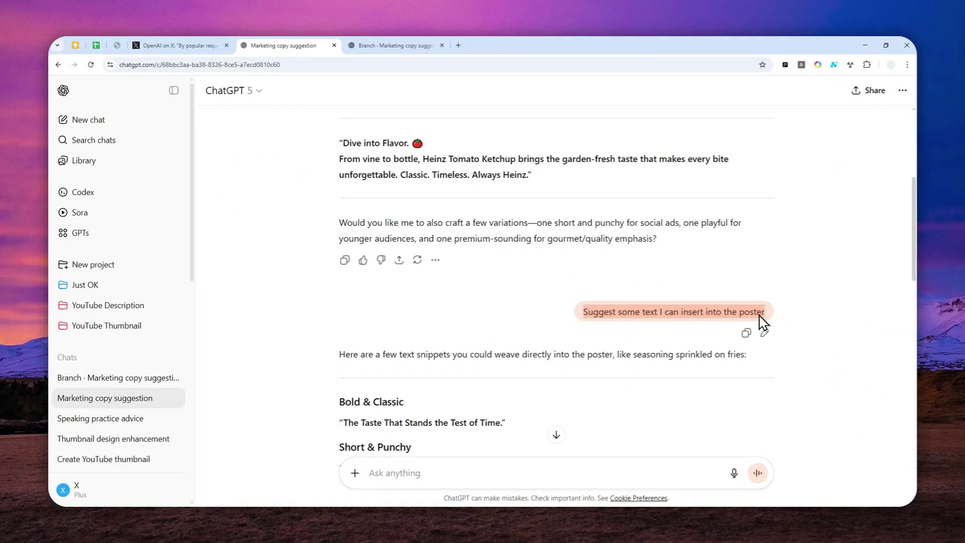
pyautogui.click(376, 45)
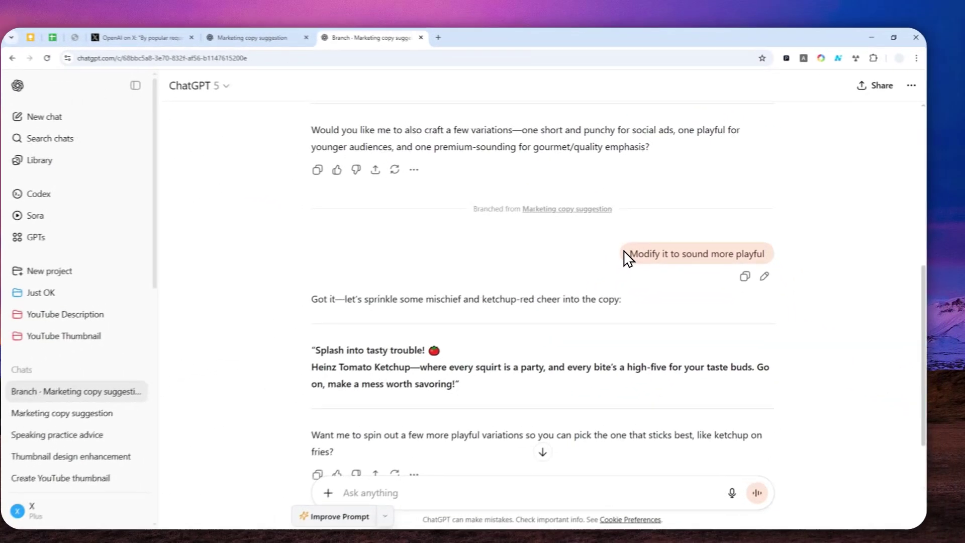
pyautogui.scroll(1, 465, 151)
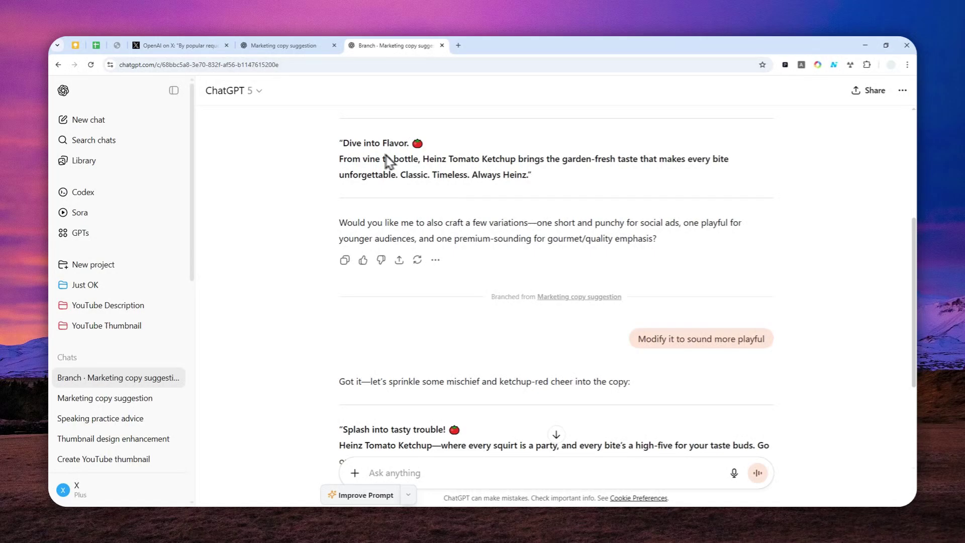
pyautogui.scroll(-2, 678, 251)
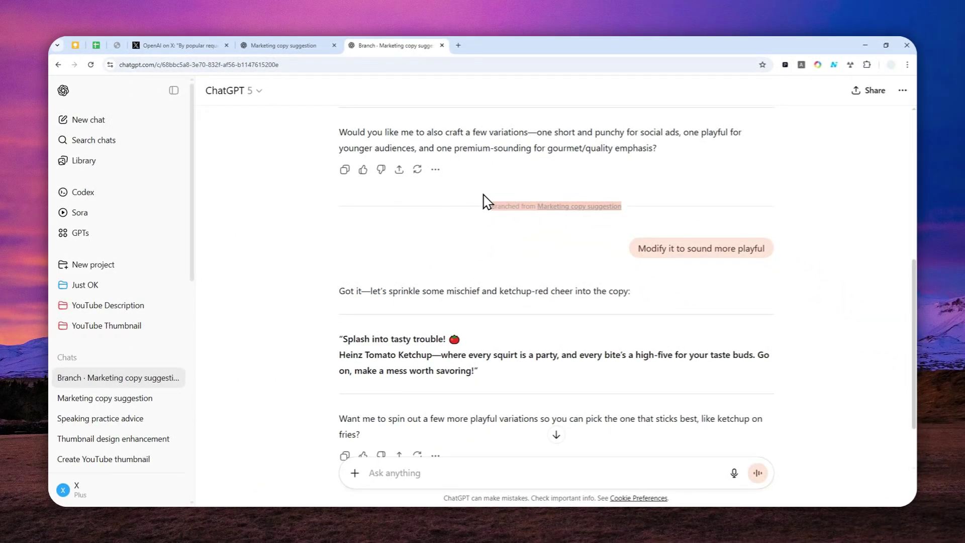
pyautogui.click(297, 45)
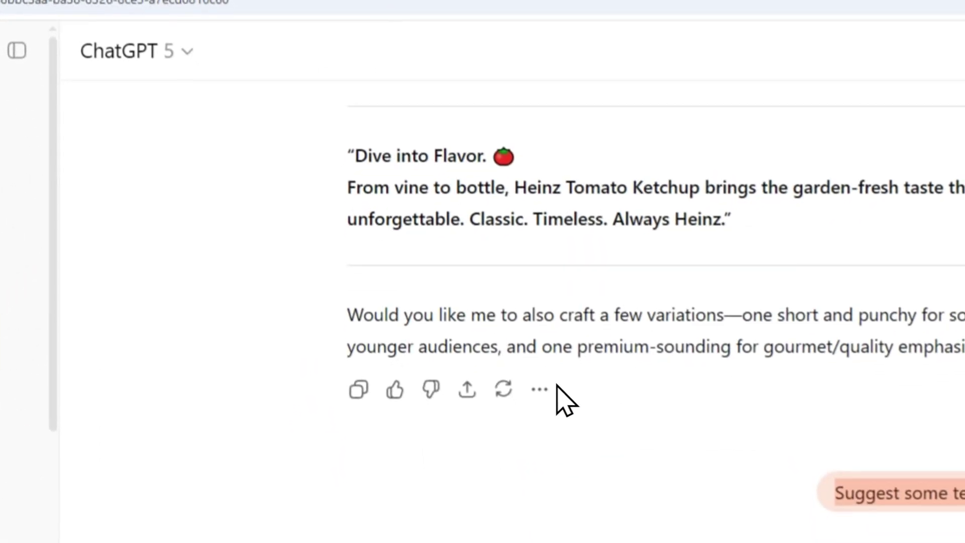
pyautogui.scroll(4, 510, 209)
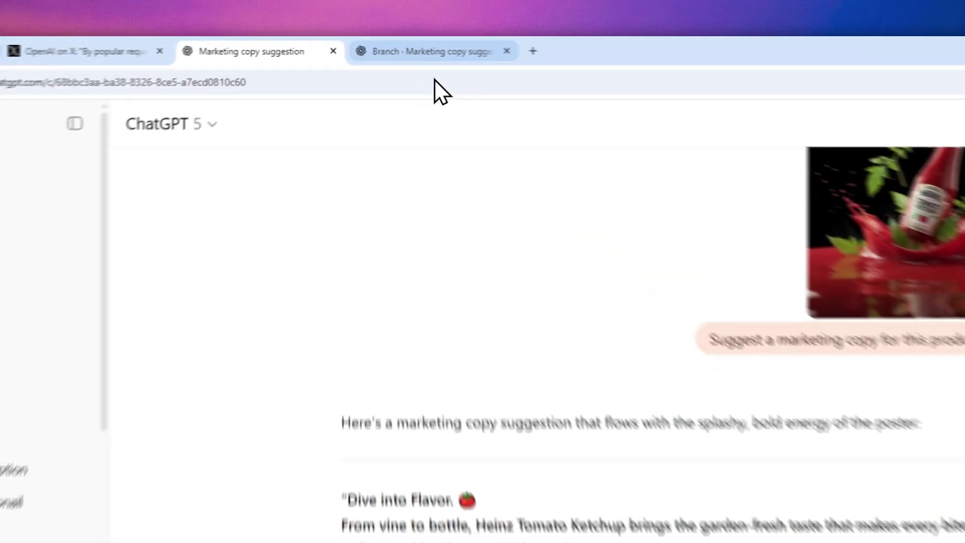
pyautogui.click(394, 45)
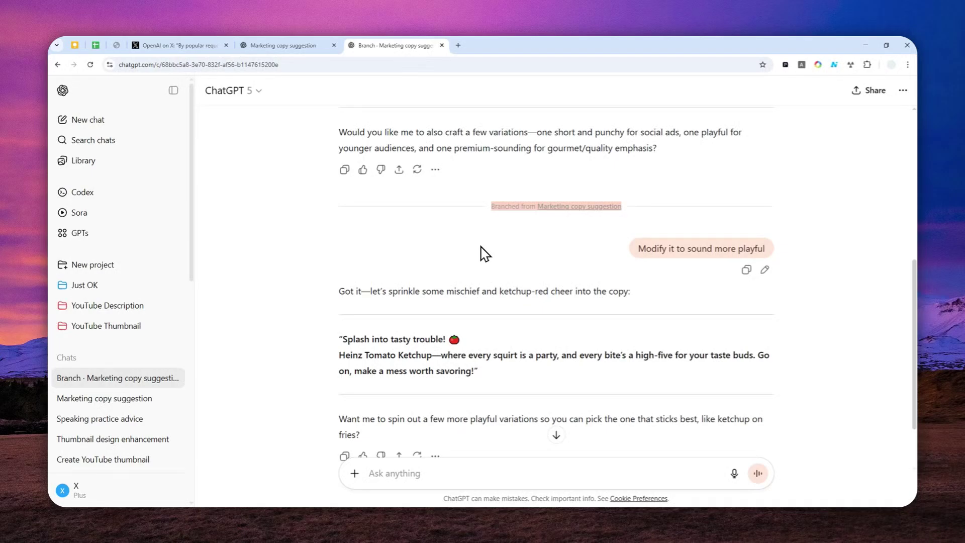
pyautogui.scroll(6, 567, 262)
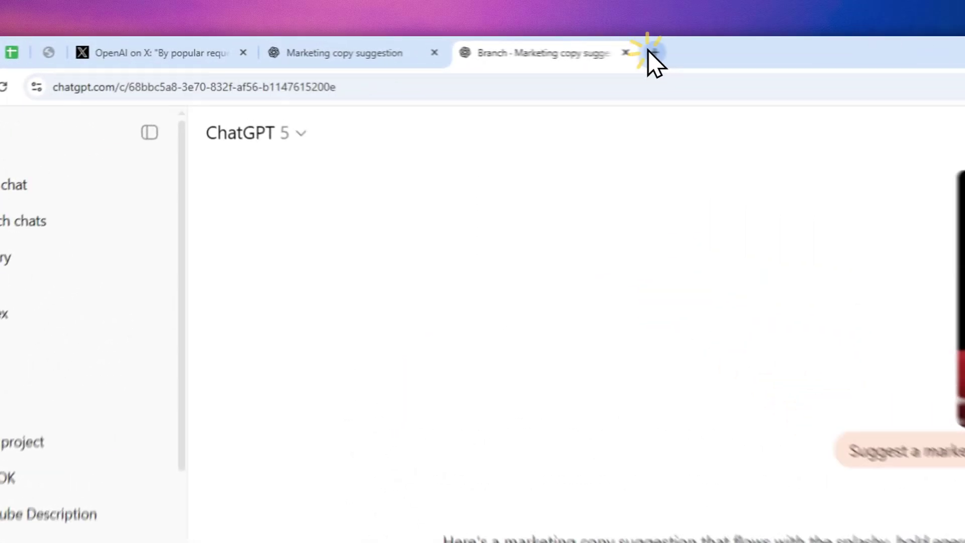
# Step: Open a new tab and load chatgpt.com by typing 'chat' in the address bar
pyautogui.click(457, 45)
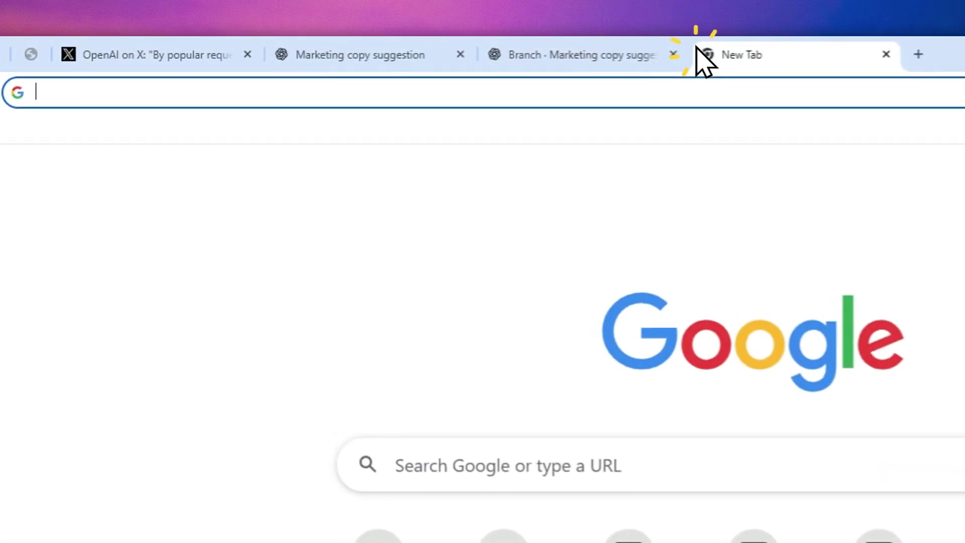
pyautogui.click(164, 99)
pyautogui.write('chatgpt.com')
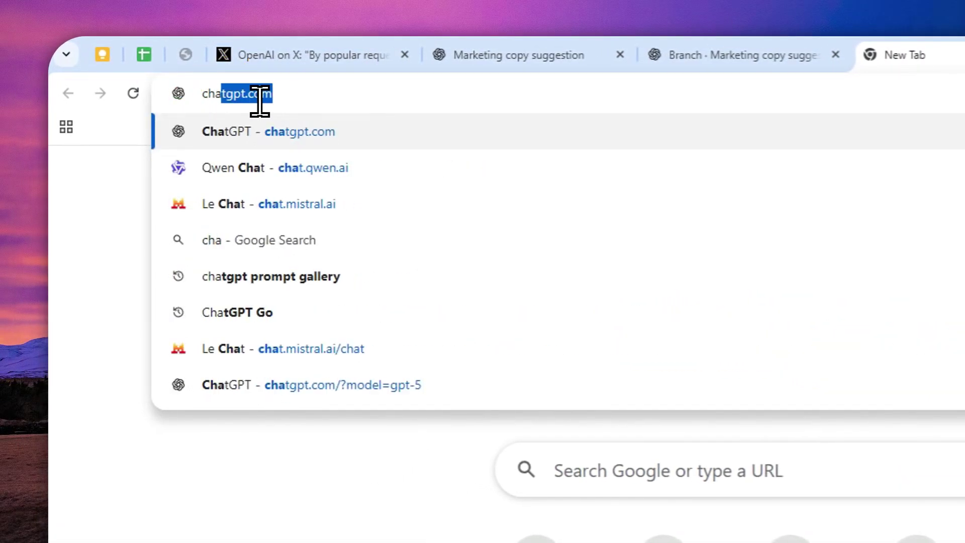
pyautogui.press('Return')
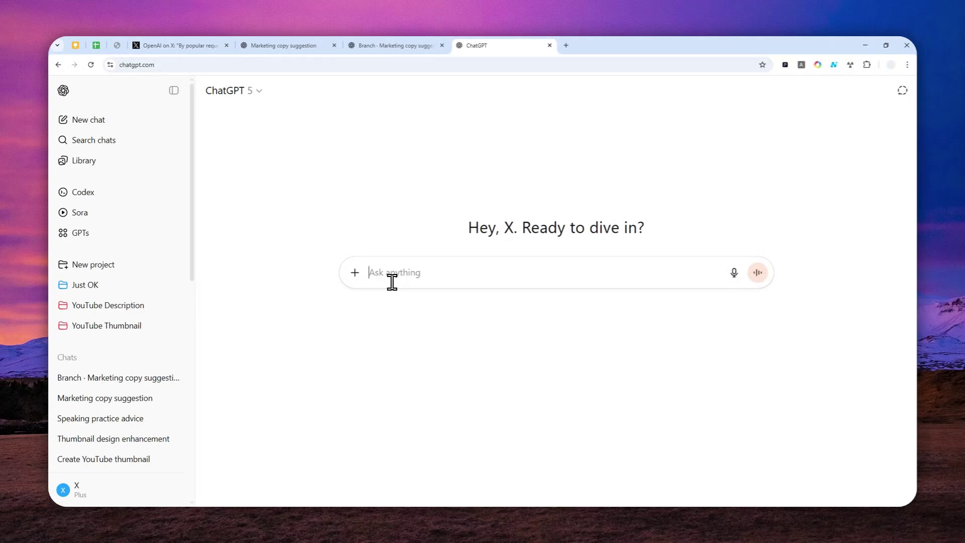
# Step: Ask 'Please suggest some gears that I could get to start a YouTube channel.'
pyautogui.click(378, 270)
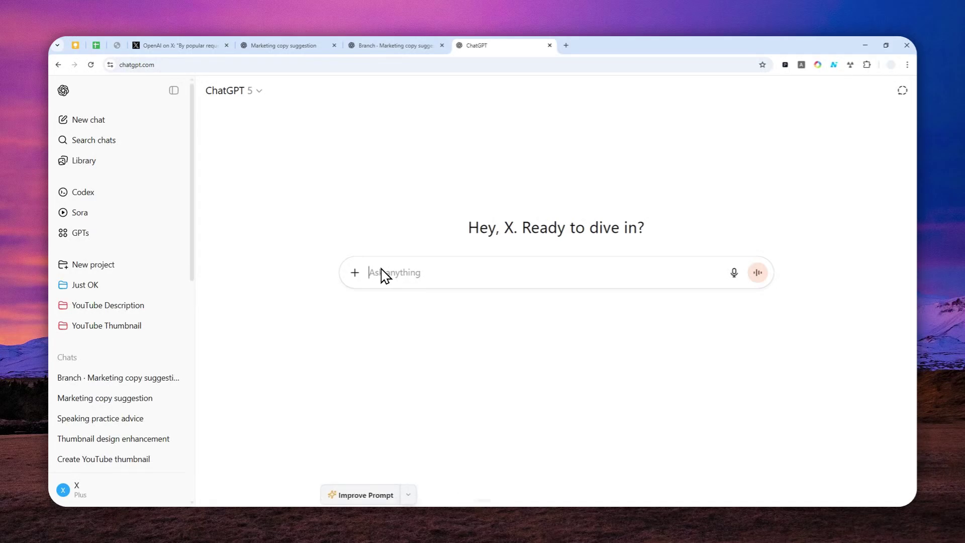
pyautogui.press('Return')
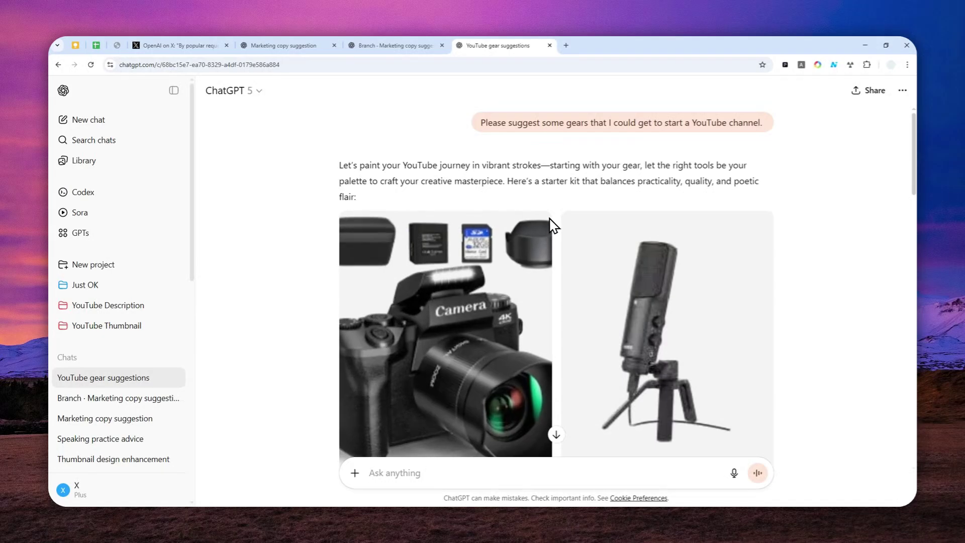
pyautogui.scroll(-2, 518, 226)
pyautogui.scroll(-4, 520, 233)
pyautogui.scroll(-10, 519, 234)
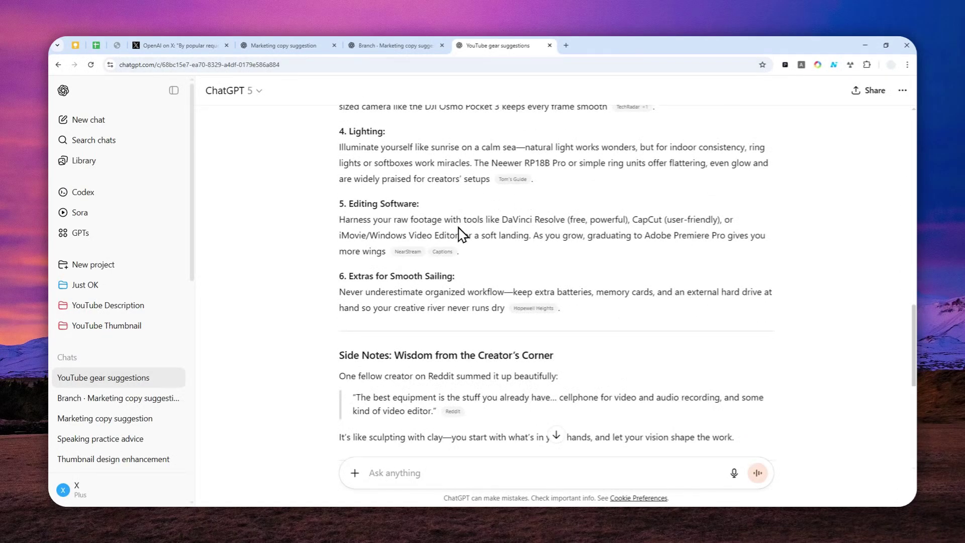
pyautogui.scroll(-5, 575, 257)
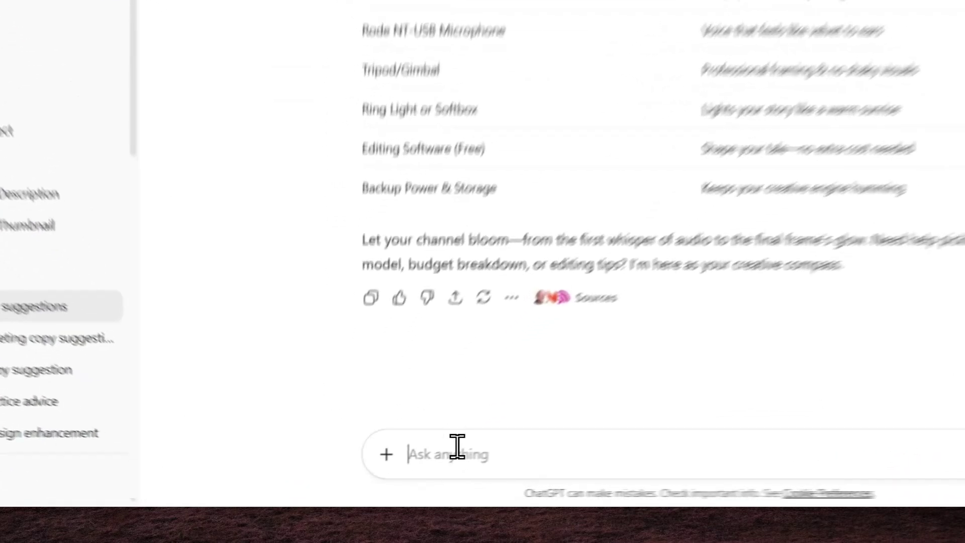
pyautogui.click(458, 446)
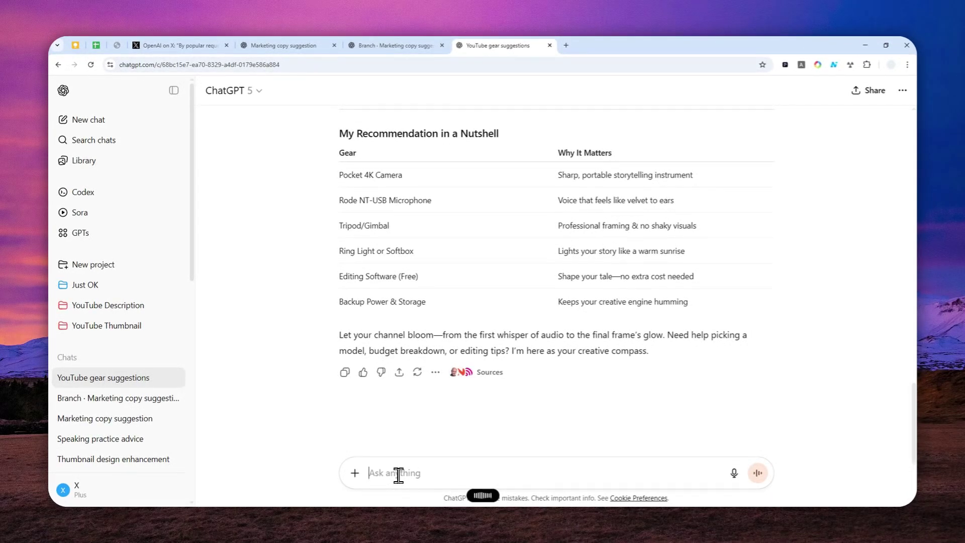
pyautogui.click(398, 475)
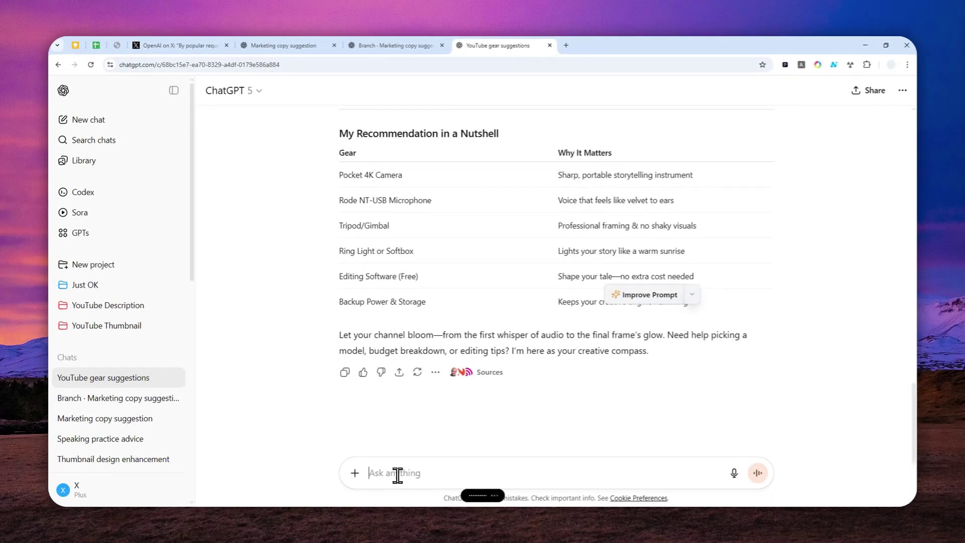
pyautogui.write('Can you suggest budget lighting that I could purchase right now?')
pyautogui.press('Return')
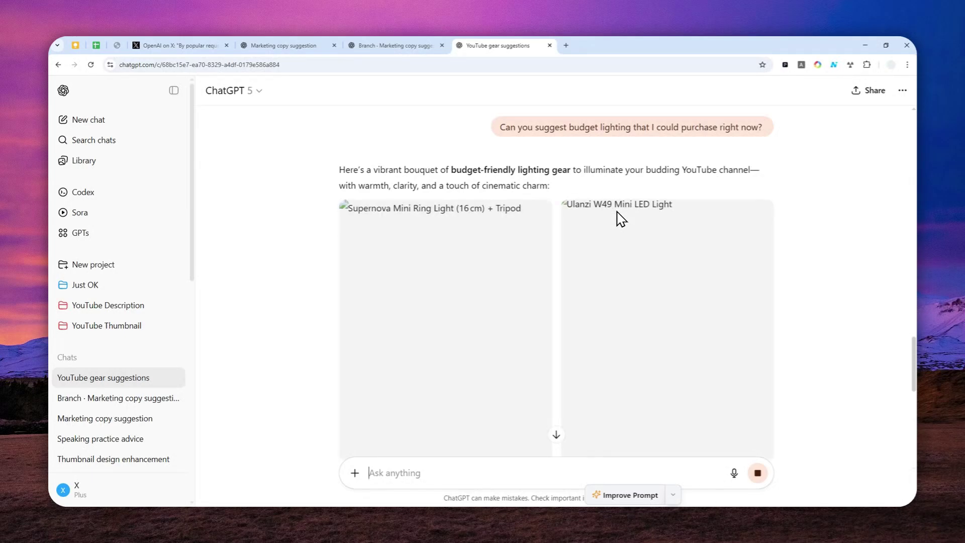
pyautogui.scroll(4, 829, 271)
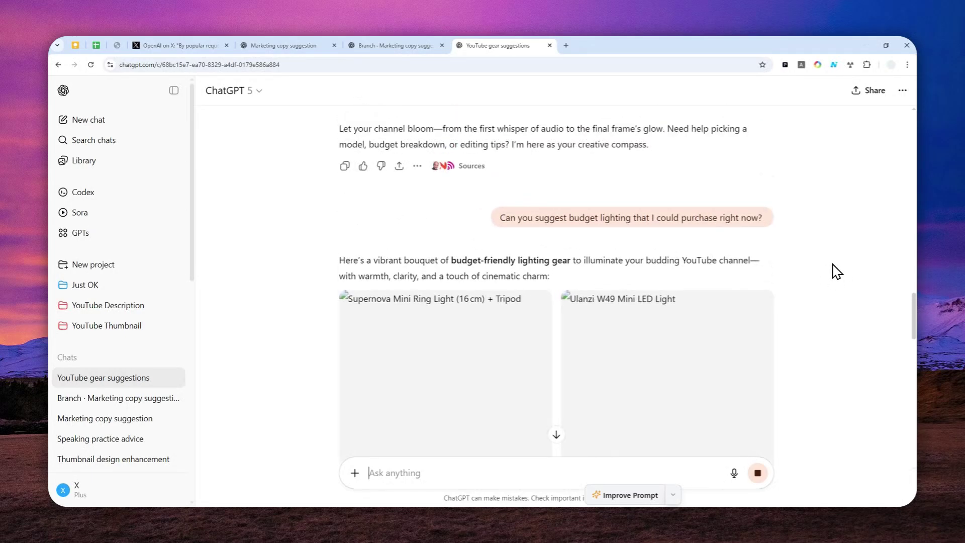
pyautogui.scroll(-15, 829, 266)
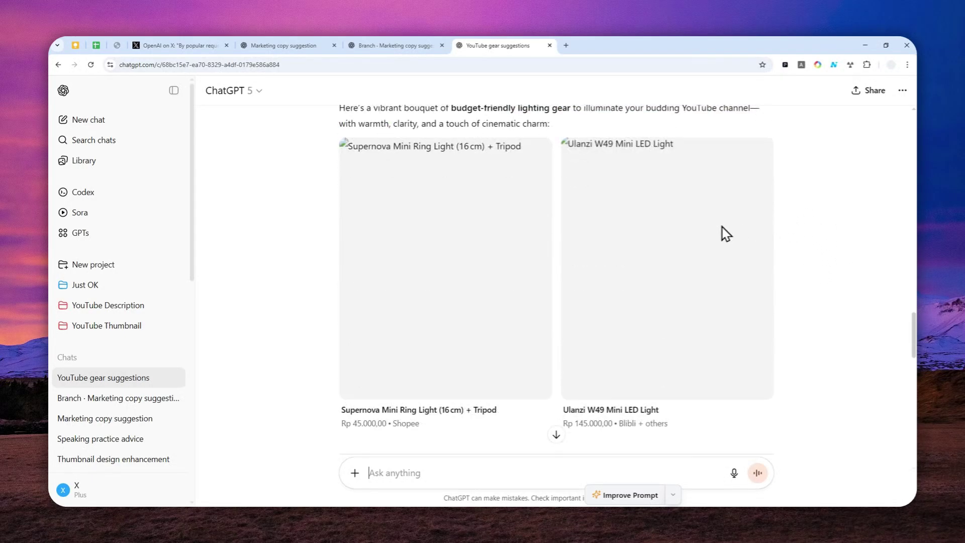
pyautogui.scroll(15, 528, 241)
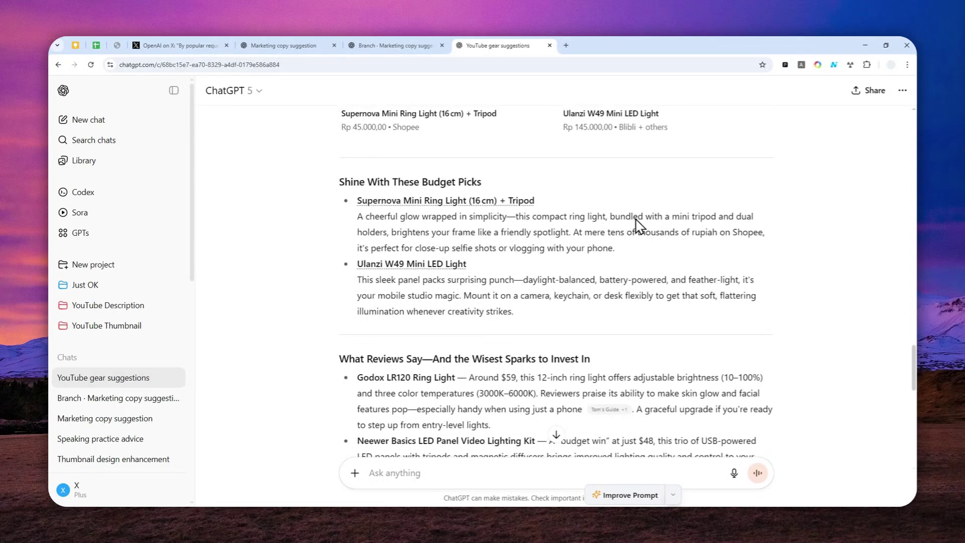
pyautogui.scroll(4, 628, 228)
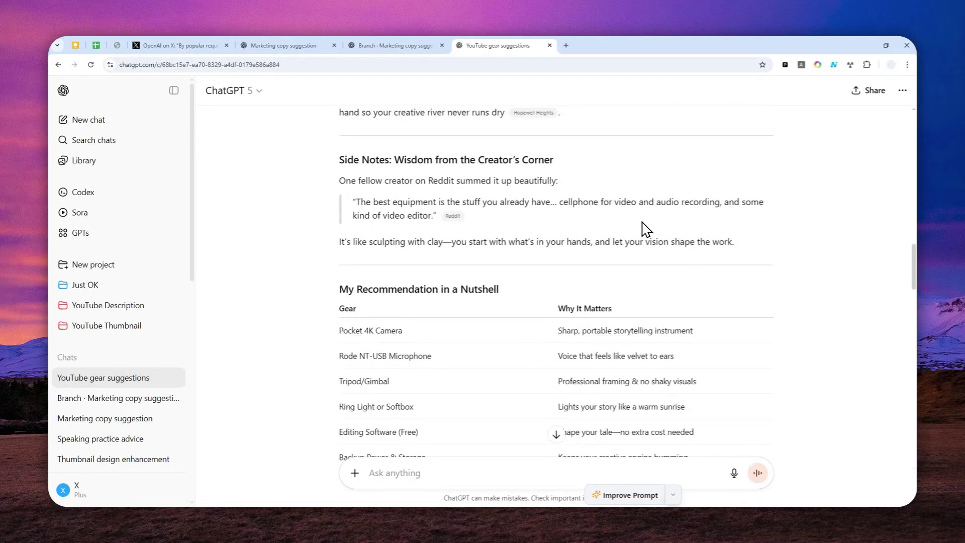
pyautogui.scroll(8, 556, 204)
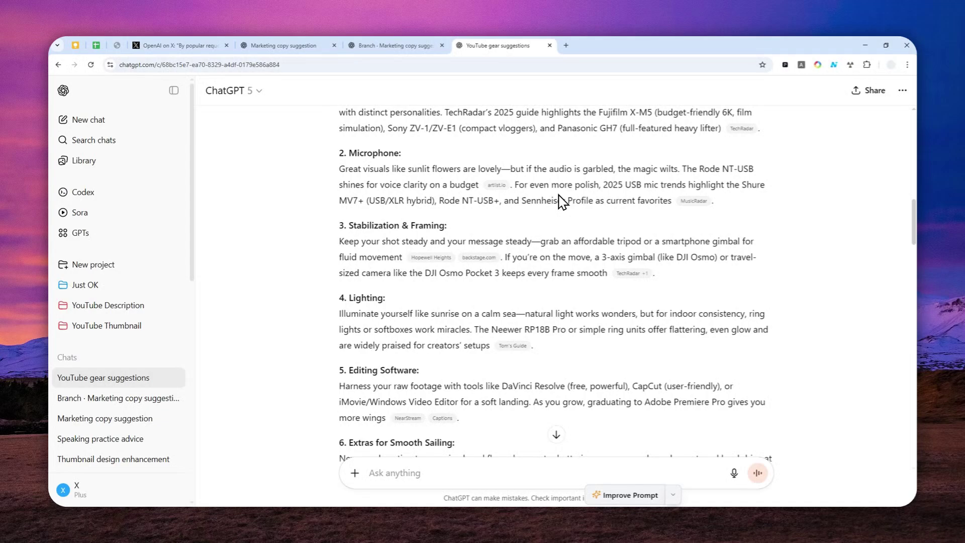
pyautogui.scroll(-9, 549, 216)
pyautogui.scroll(-4, 452, 201)
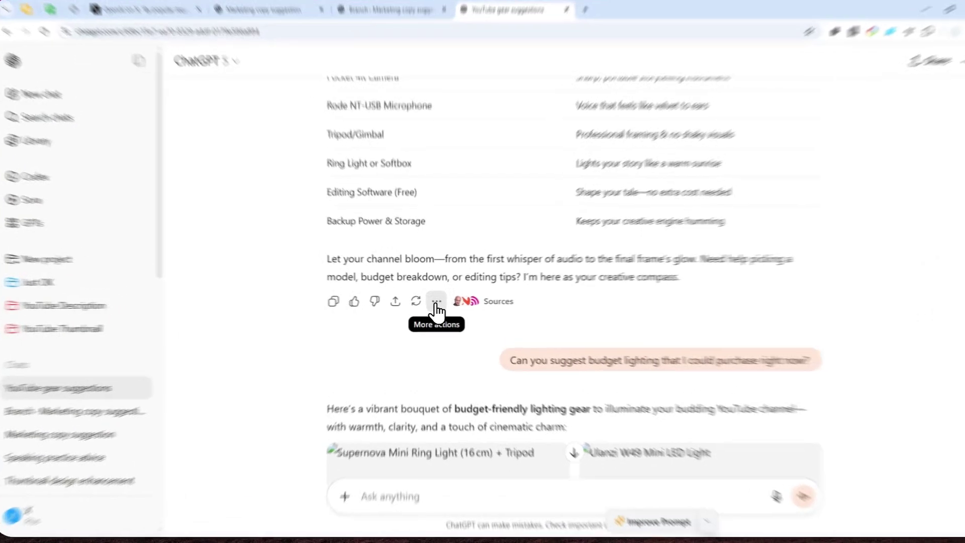
# Step: Use Branch in new chat on the first starter-kit reply, ending before the lighting question
pyautogui.click(434, 303)
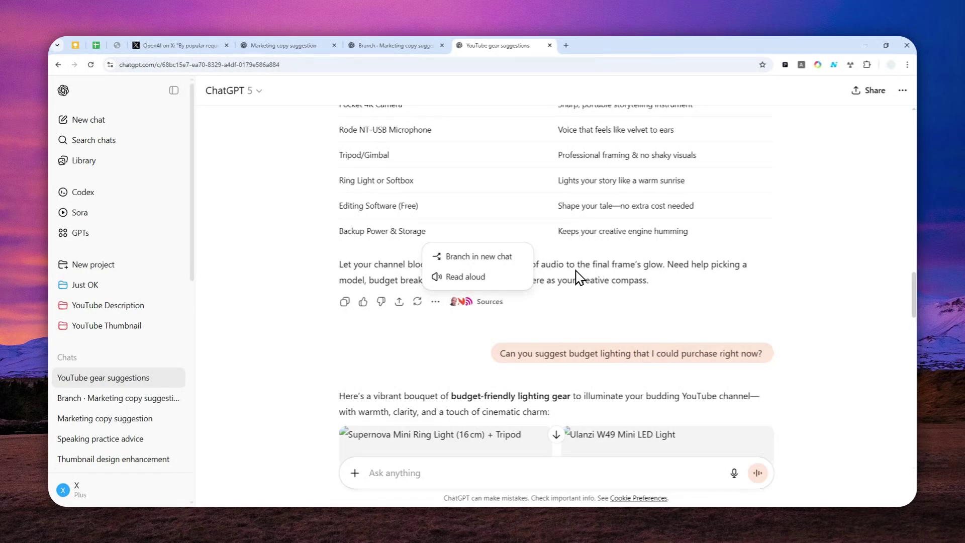
pyautogui.scroll(-20, 575, 276)
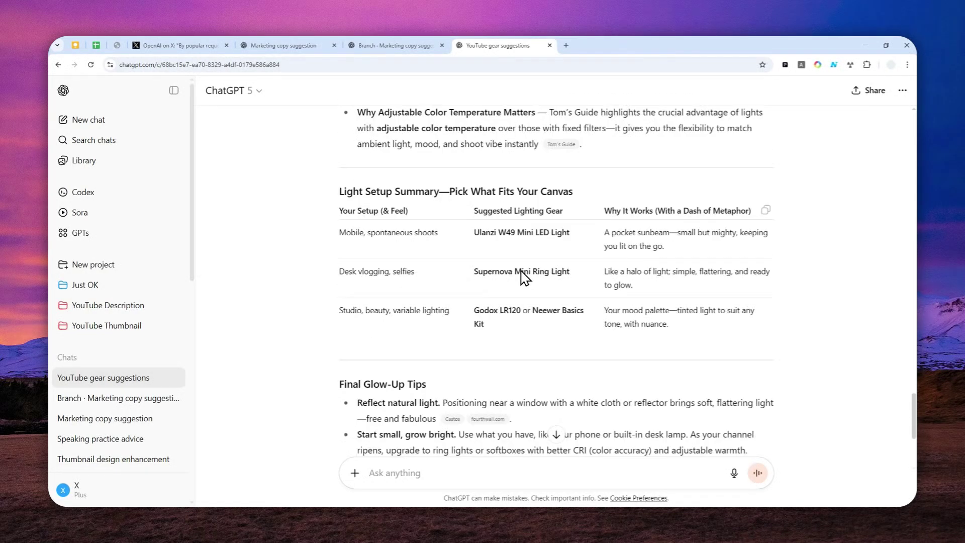
pyautogui.scroll(-5, 522, 276)
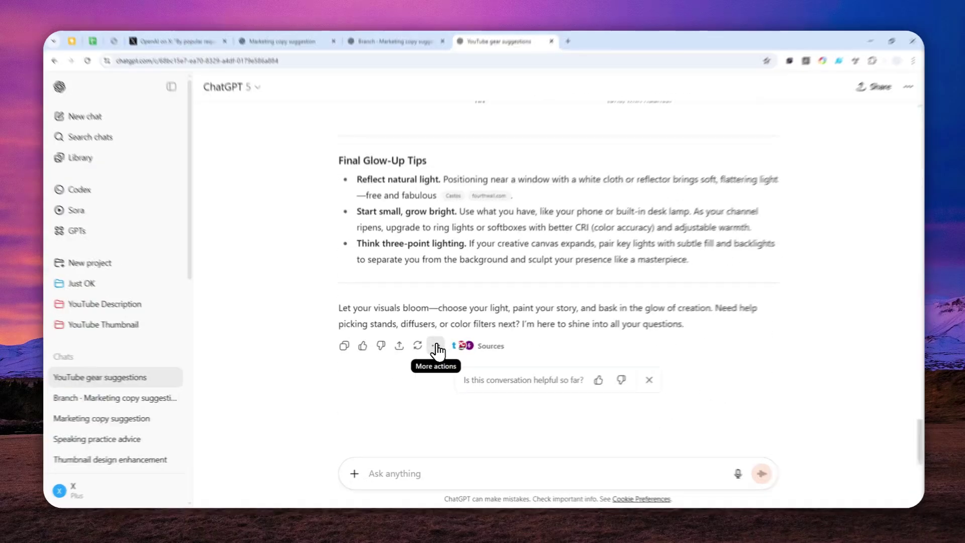
pyautogui.click(435, 346)
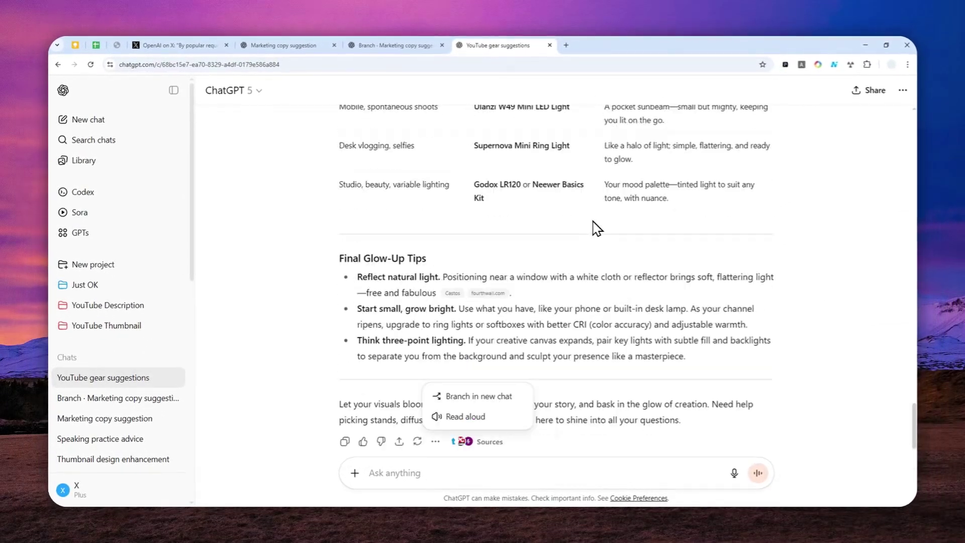
pyautogui.scroll(20, 578, 226)
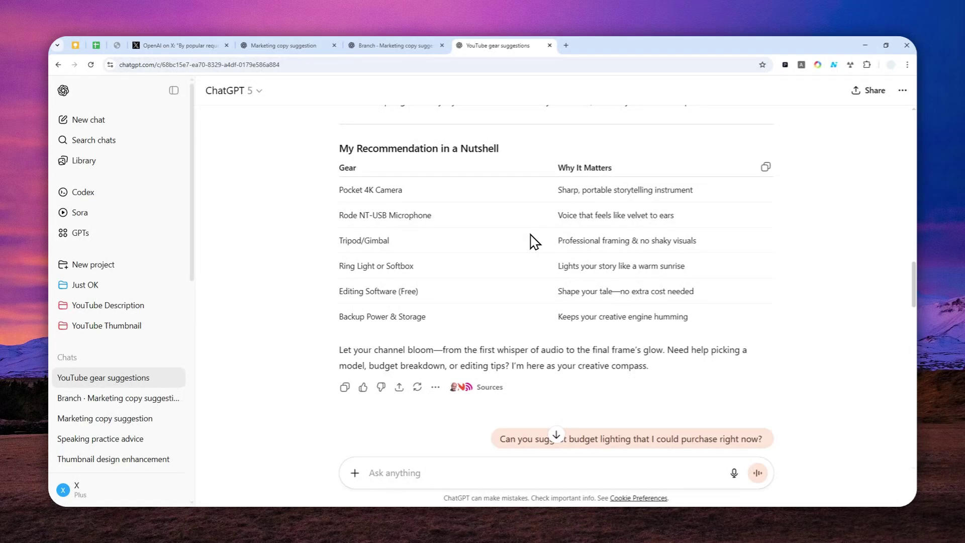
pyautogui.scroll(-2, 534, 241)
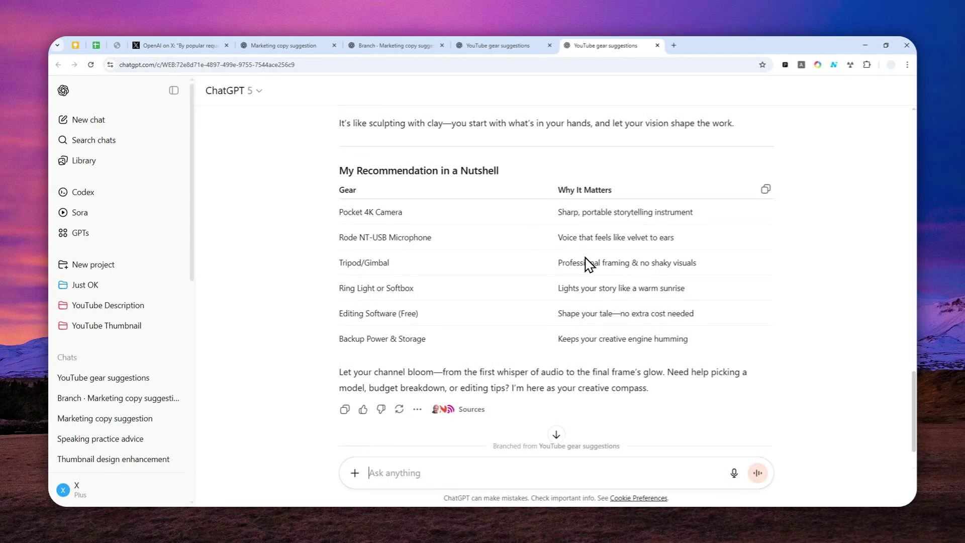
# Step: Review the branch, then scroll the original gear chat to its budget lighting reply's closing tips
pyautogui.scroll(10, 593, 266)
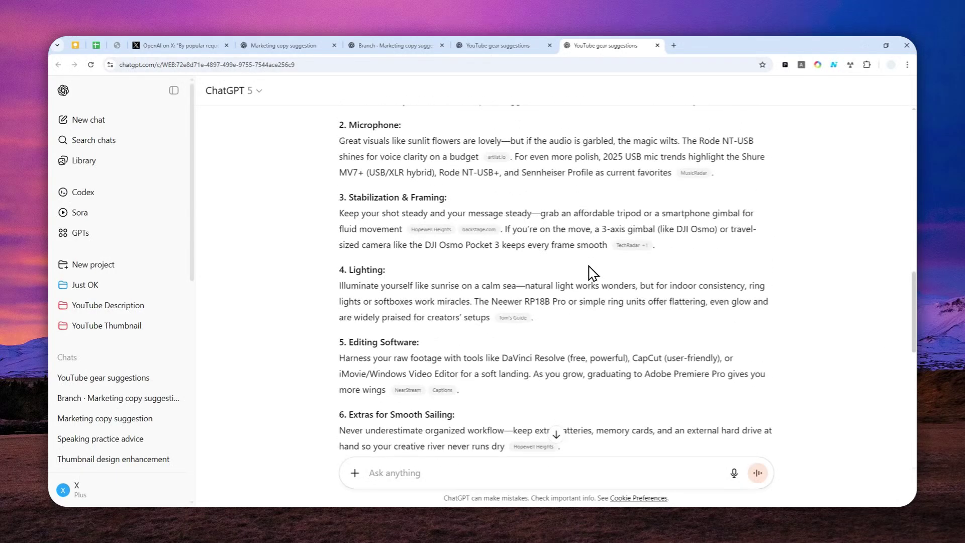
pyautogui.scroll(8, 593, 273)
pyautogui.scroll(6, 507, 240)
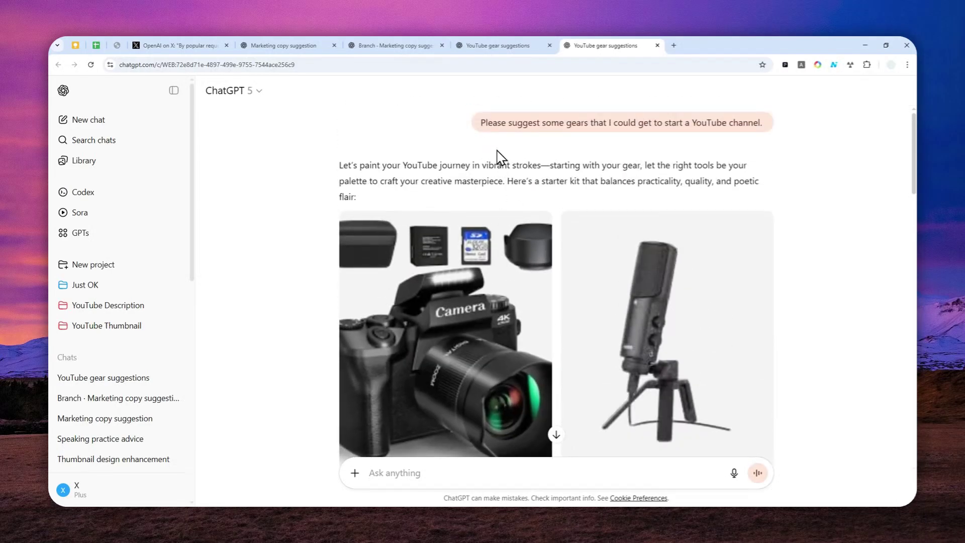
pyautogui.scroll(-15, 512, 256)
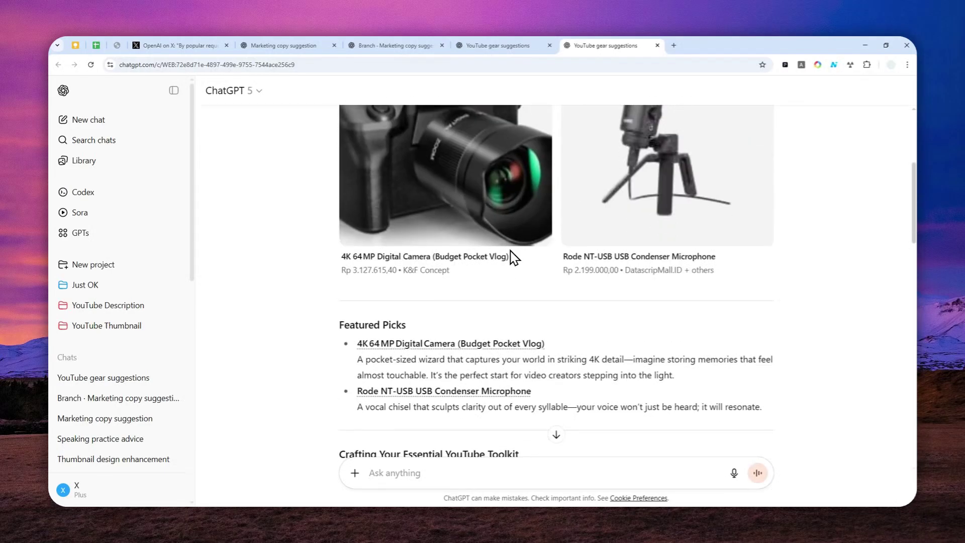
pyautogui.scroll(-5, 516, 261)
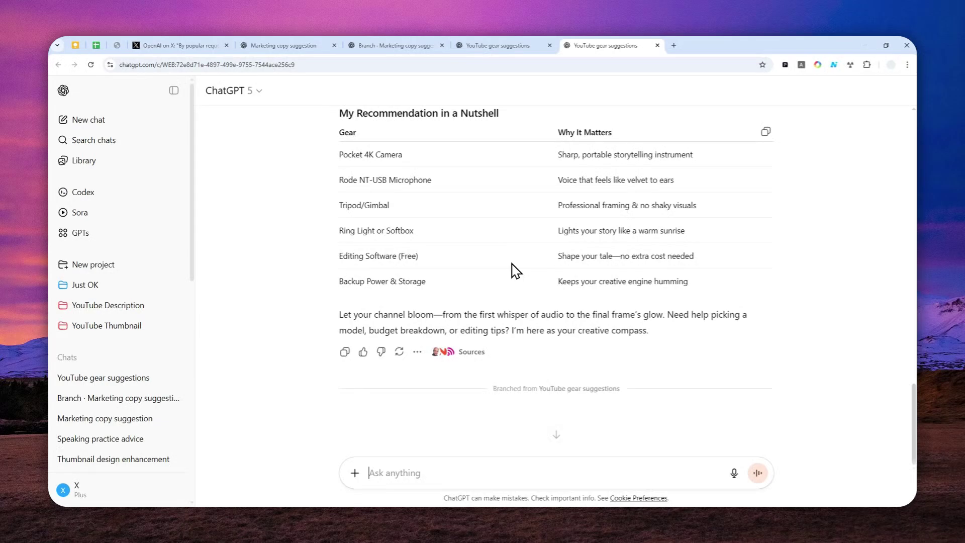
pyautogui.click(486, 44)
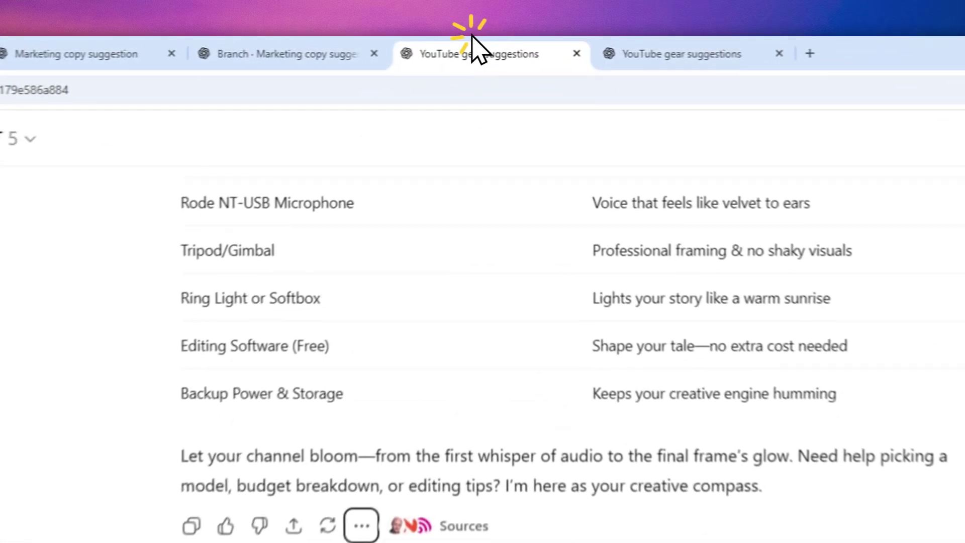
pyautogui.scroll(-5, 522, 362)
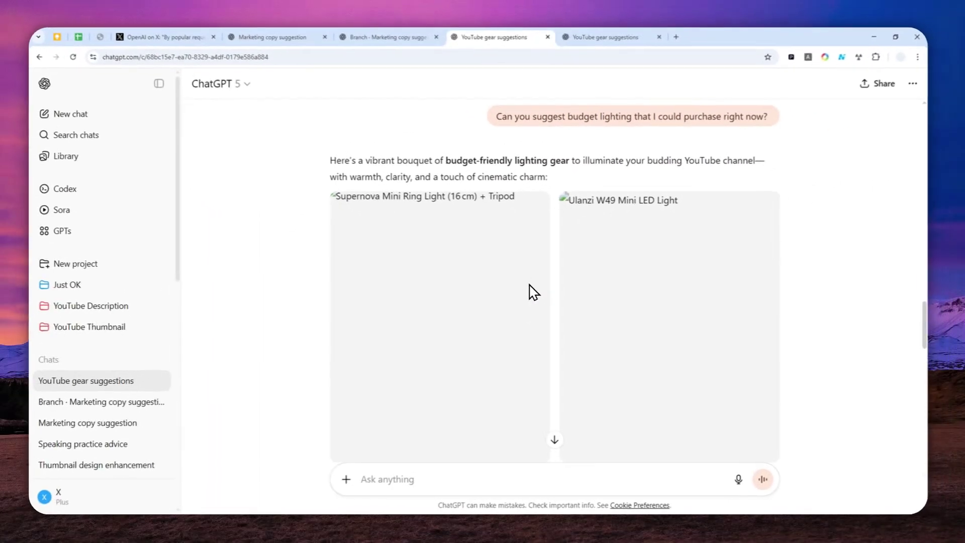
pyautogui.scroll(-15, 519, 275)
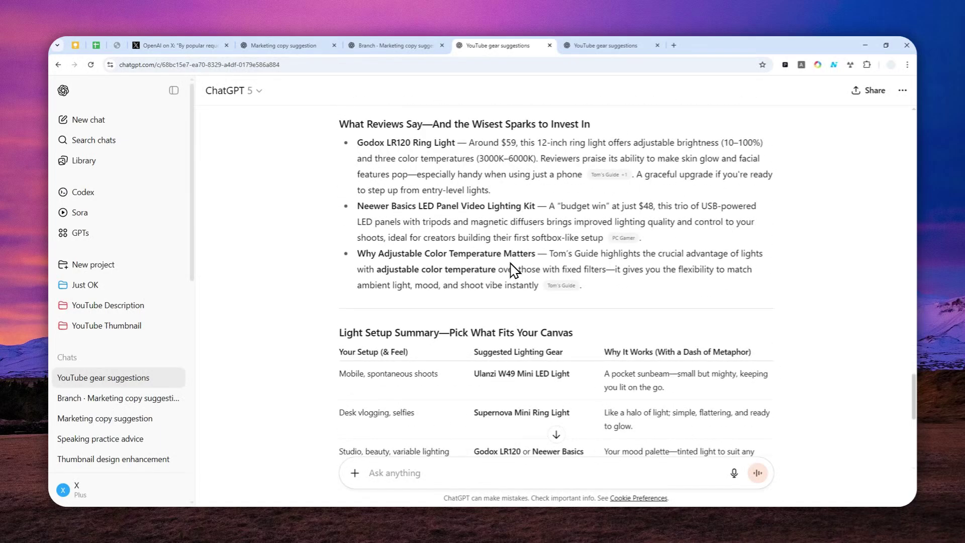
pyautogui.scroll(-3, 519, 256)
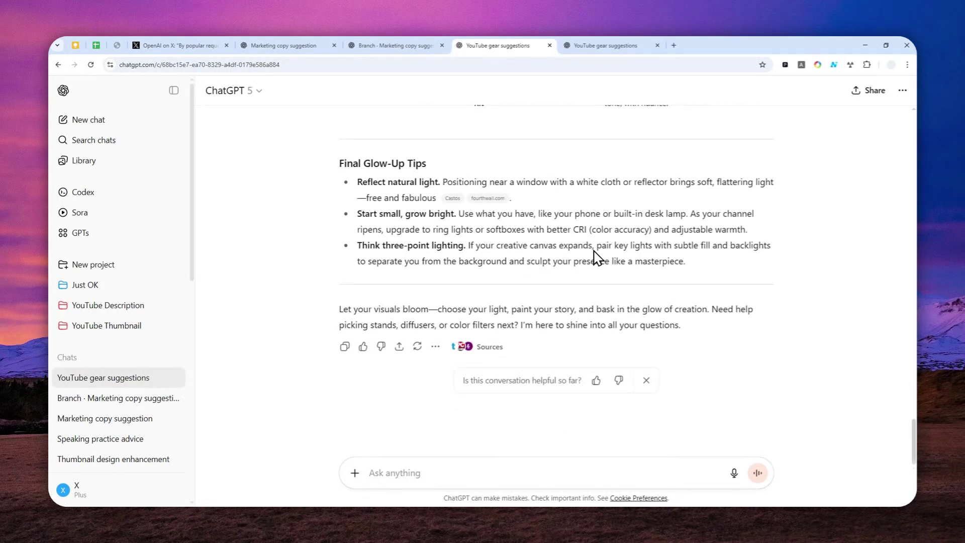
# Step: In the branched chat, dictate and send a request for microphones to use right now
pyautogui.click(597, 45)
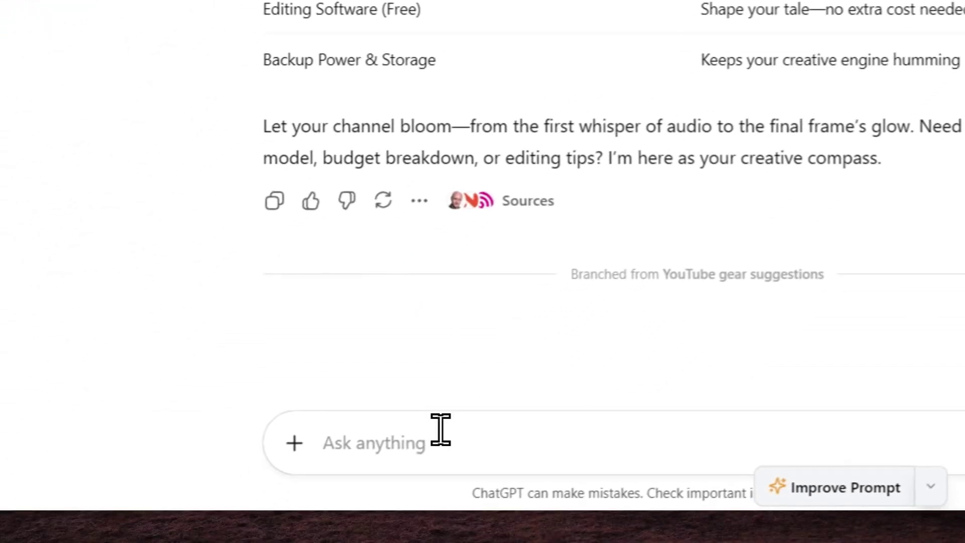
pyautogui.click(380, 447)
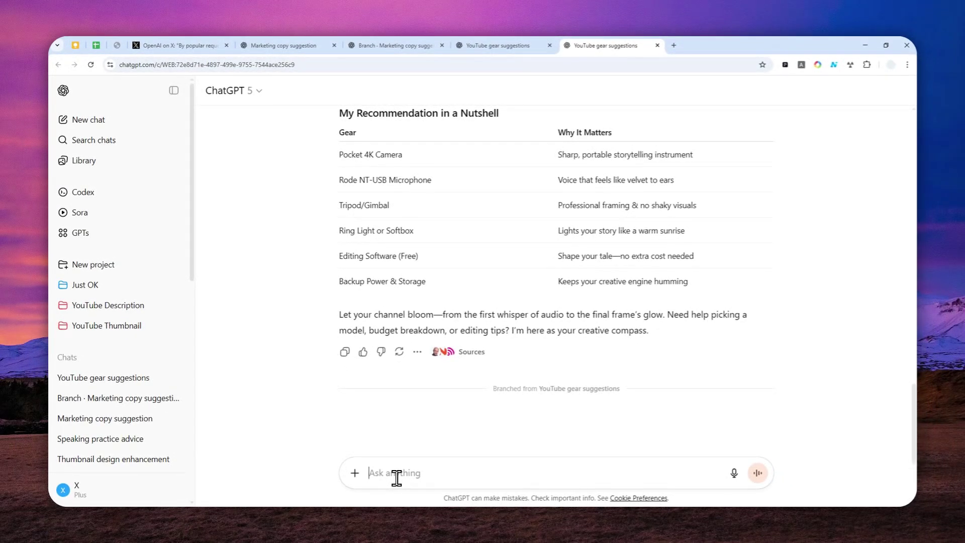
pyautogui.press('ctrl+super')
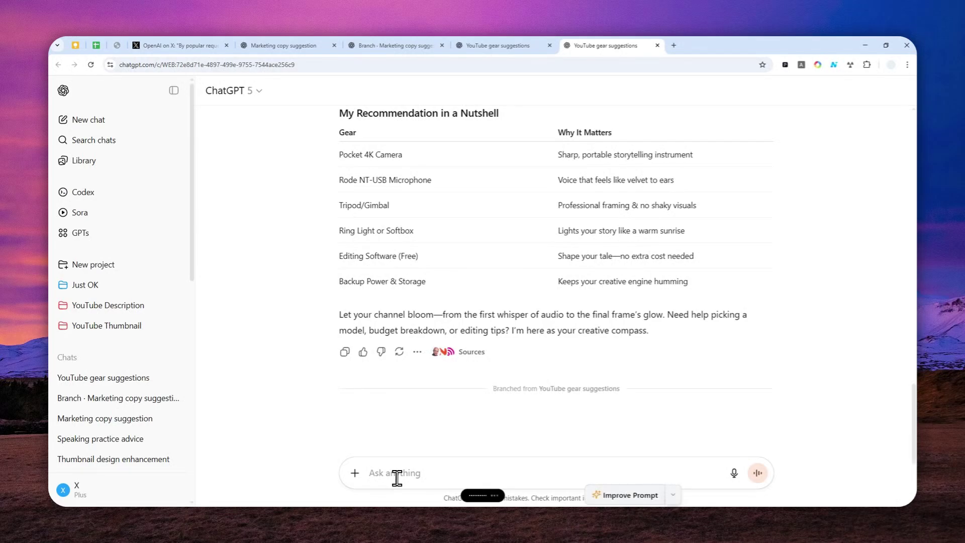
pyautogui.press('ctrl+super')
pyautogui.press('Return')
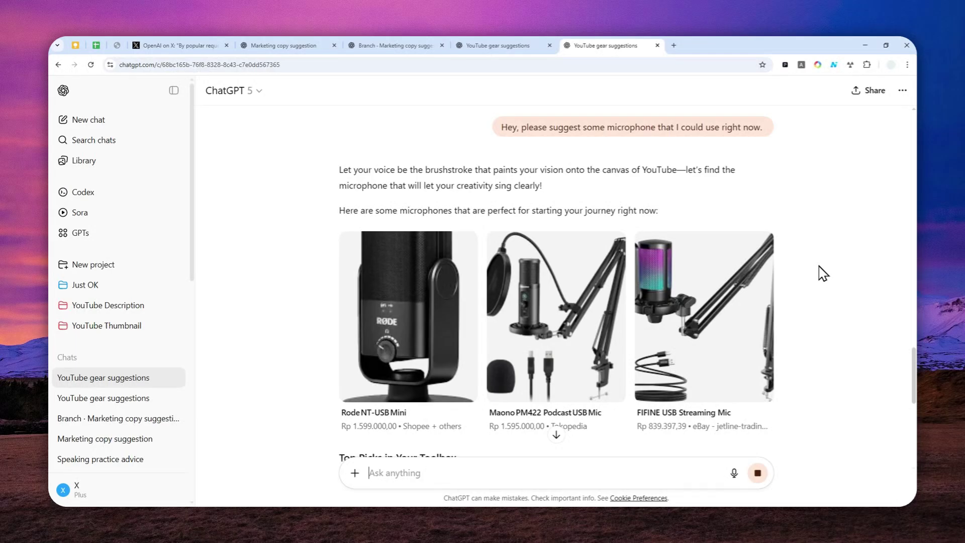
pyautogui.scroll(-7, 820, 271)
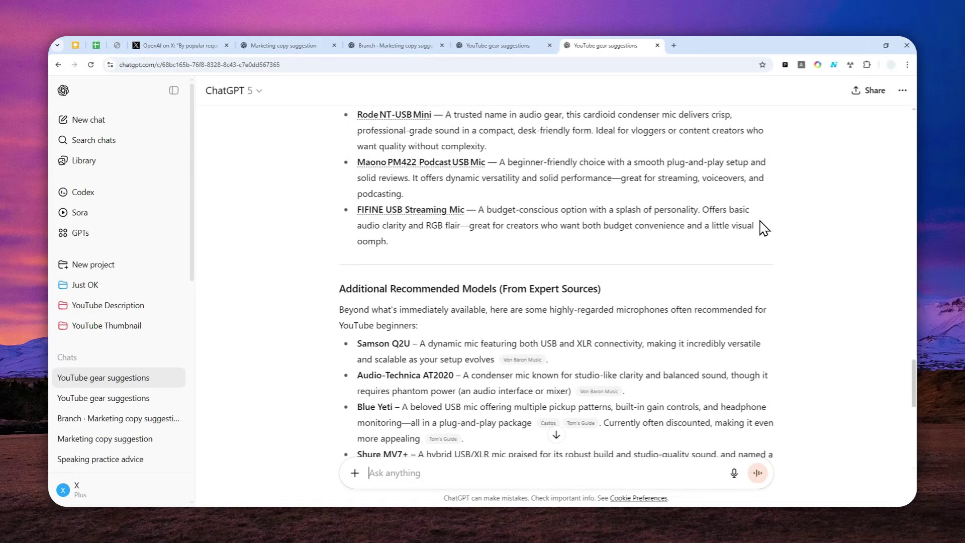
pyautogui.scroll(-3, 553, 261)
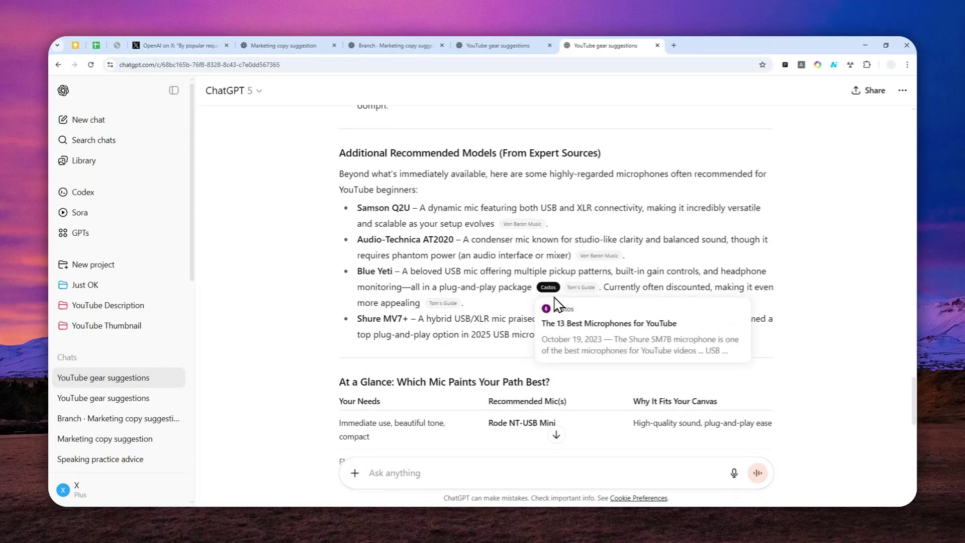
pyautogui.moveTo(617, 264)
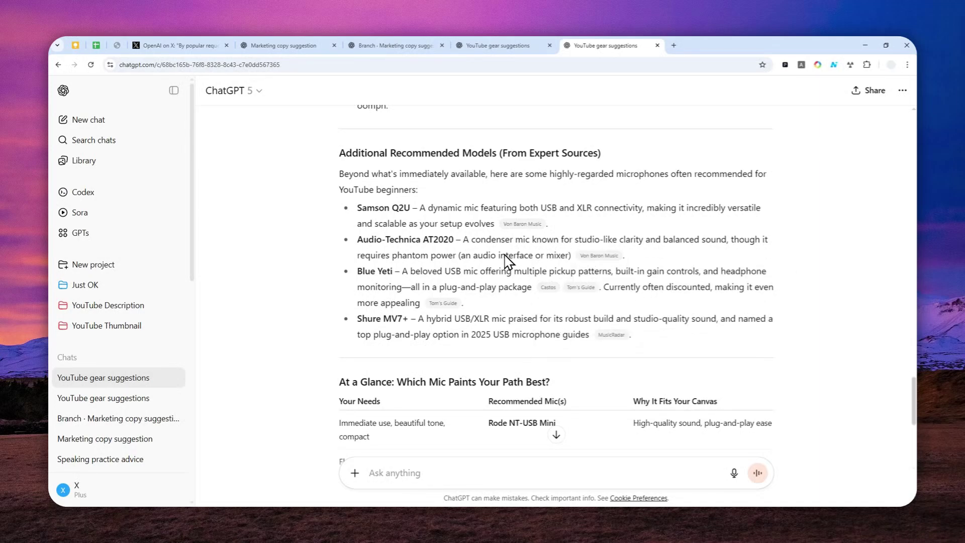
pyautogui.scroll(-5, 505, 259)
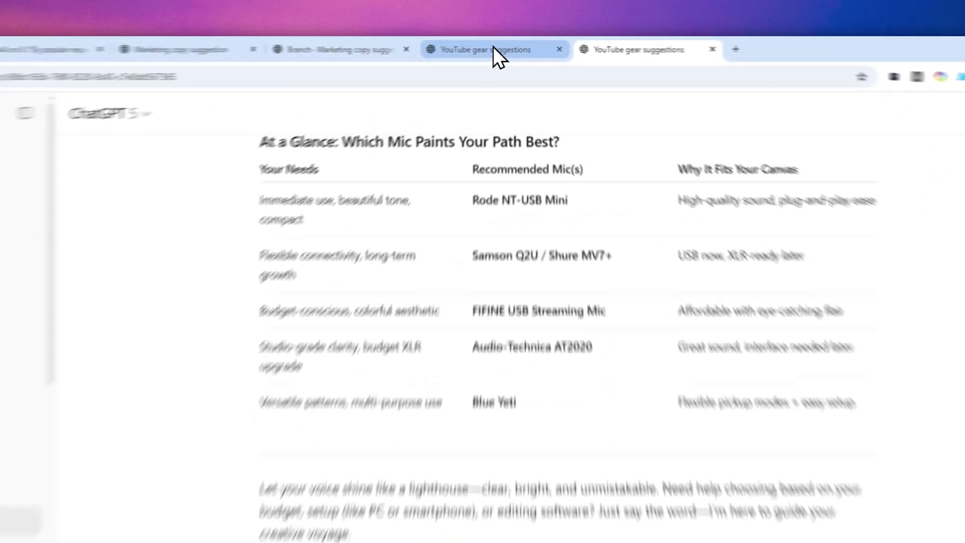
# Step: Reopen the original gear chat and show the More actions menu under its lighting reply
pyautogui.click(499, 45)
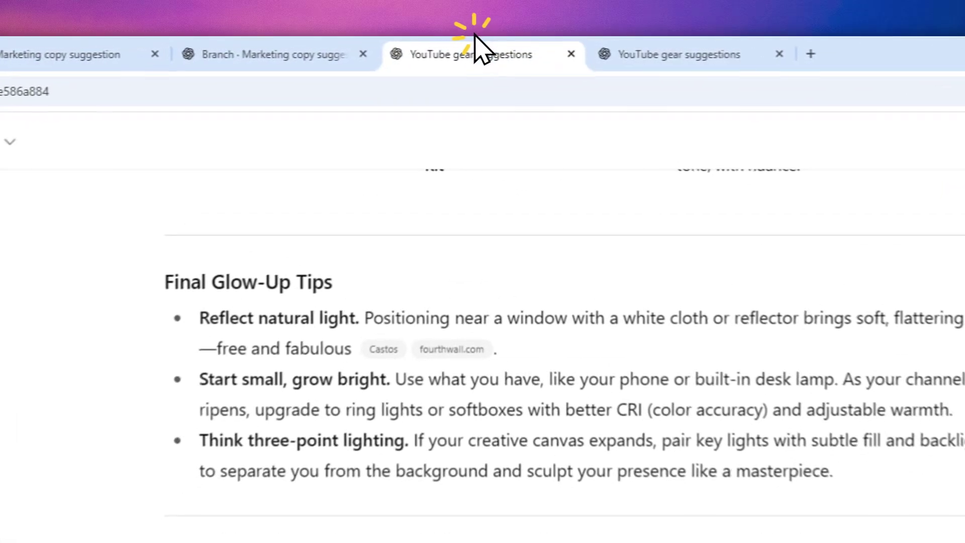
pyautogui.click(392, 318)
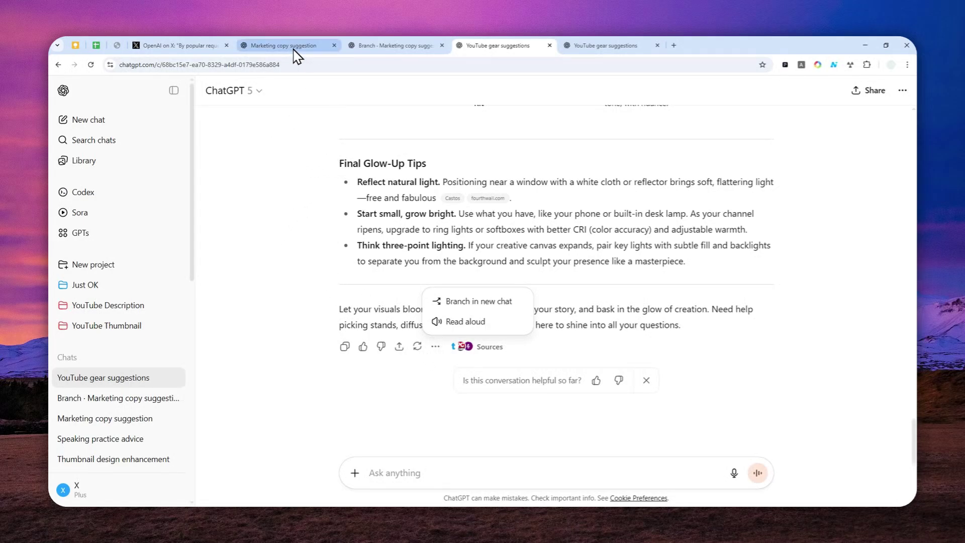
# Step: Switch to the 'OpenAI on X' tab showing the branching announcement post
pyautogui.click(203, 45)
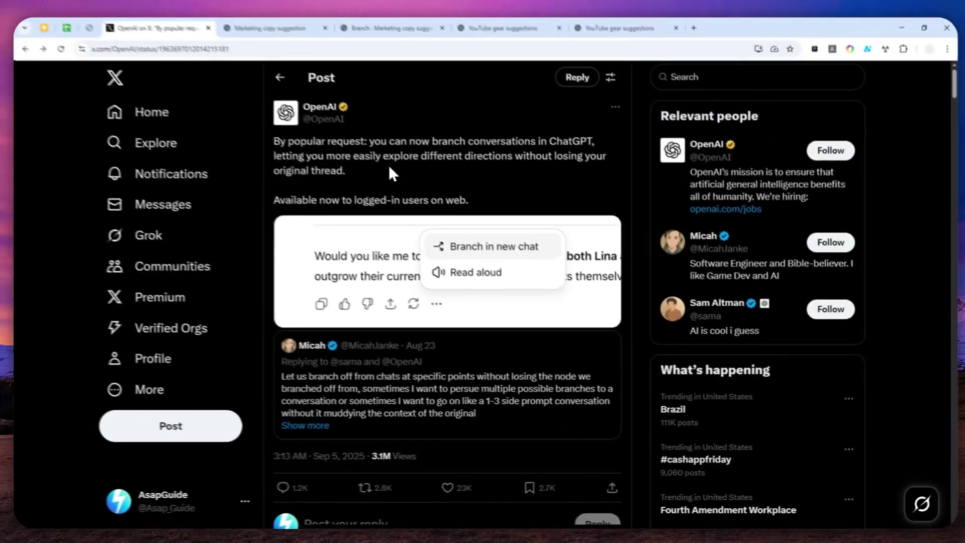